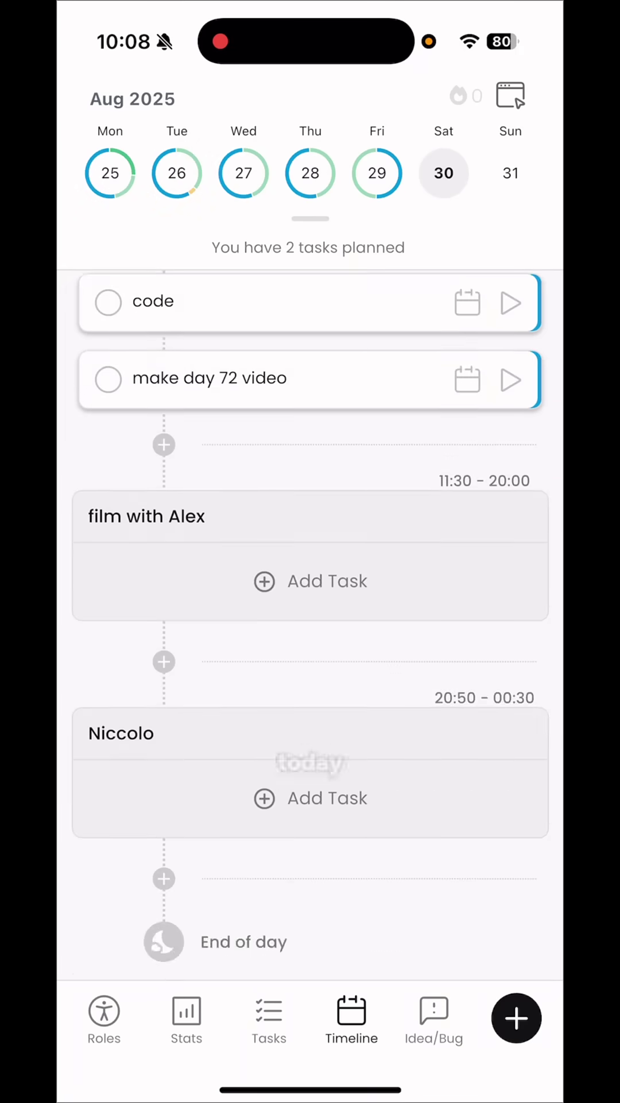
pyautogui.scroll(2, 310, 603)
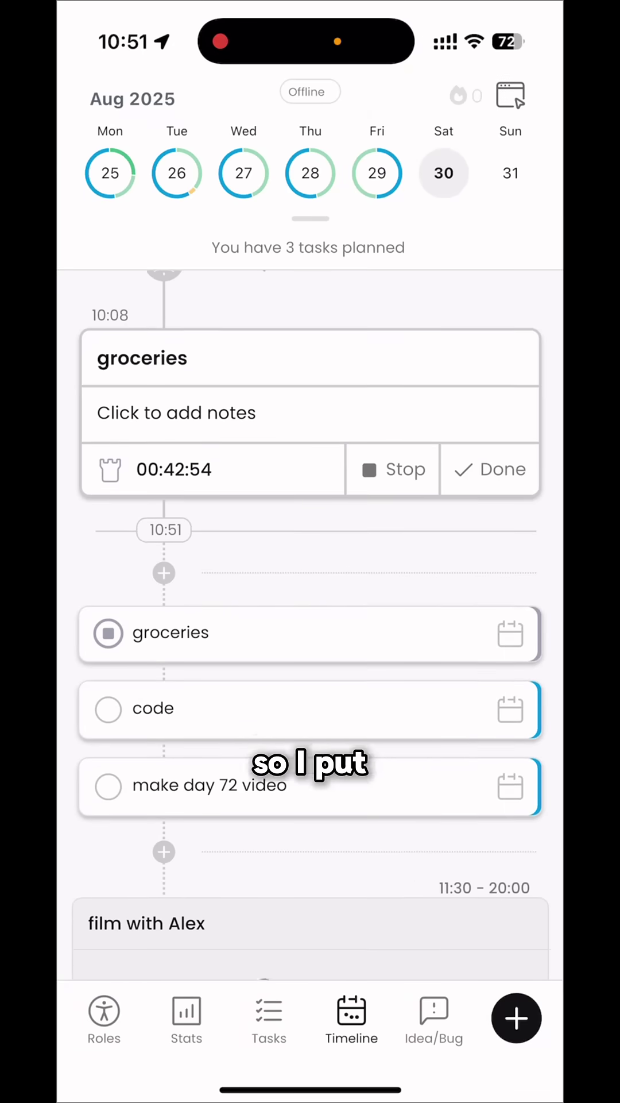
# Step: Mark the running groceries session as done so it shows completed on today's timeline
pyautogui.click(491, 516)
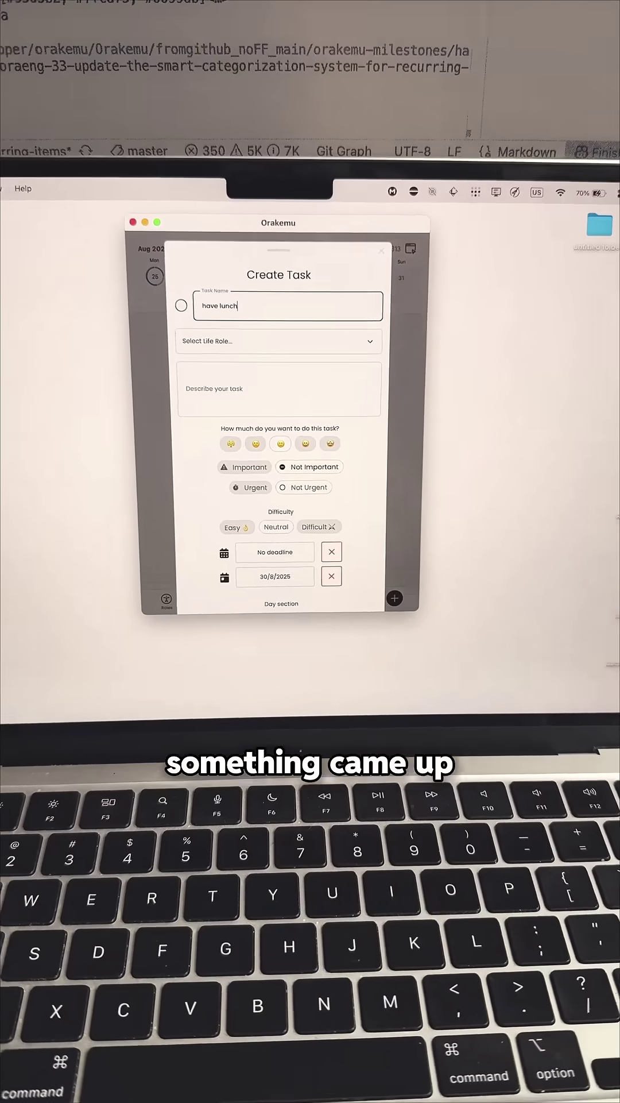
# Step: Save 'have lunch' and 'prepare camera bag' as tasks, each with a life role
pyautogui.click(279, 340)
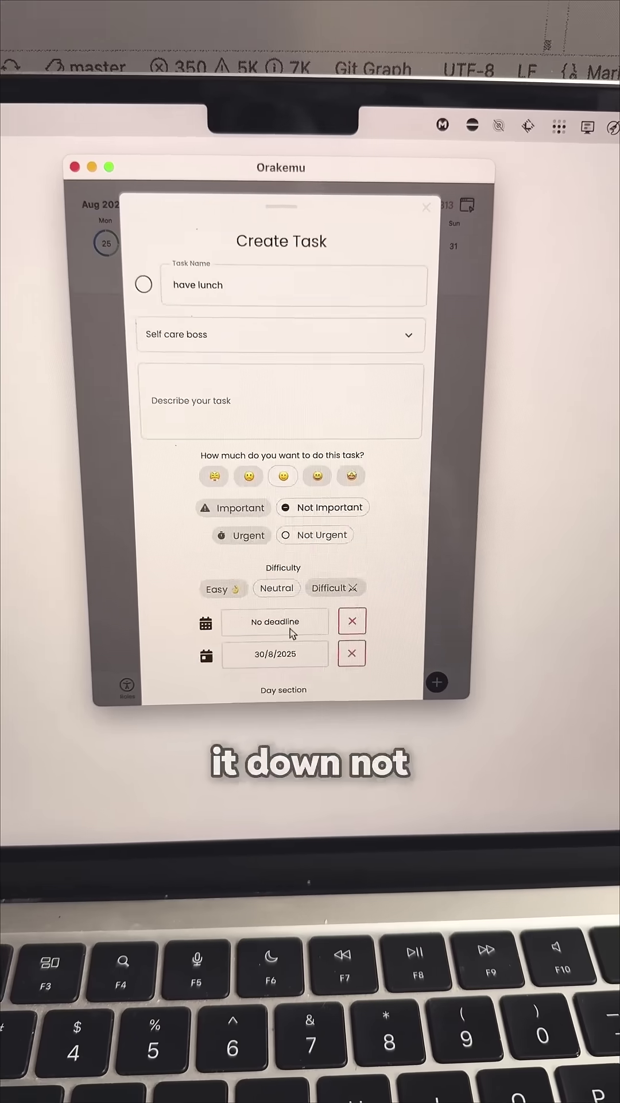
pyautogui.press('Return')
pyautogui.click(263, 468)
pyautogui.write('prepare cam')
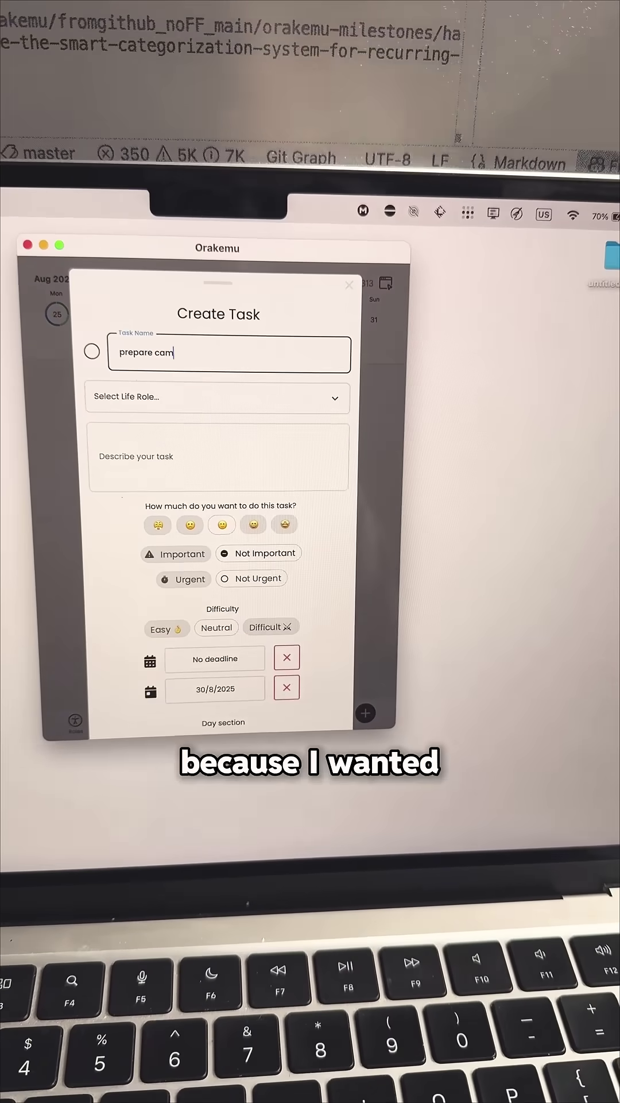
pyautogui.write('era bag')
pyautogui.click(259, 344)
pyautogui.press('Return')
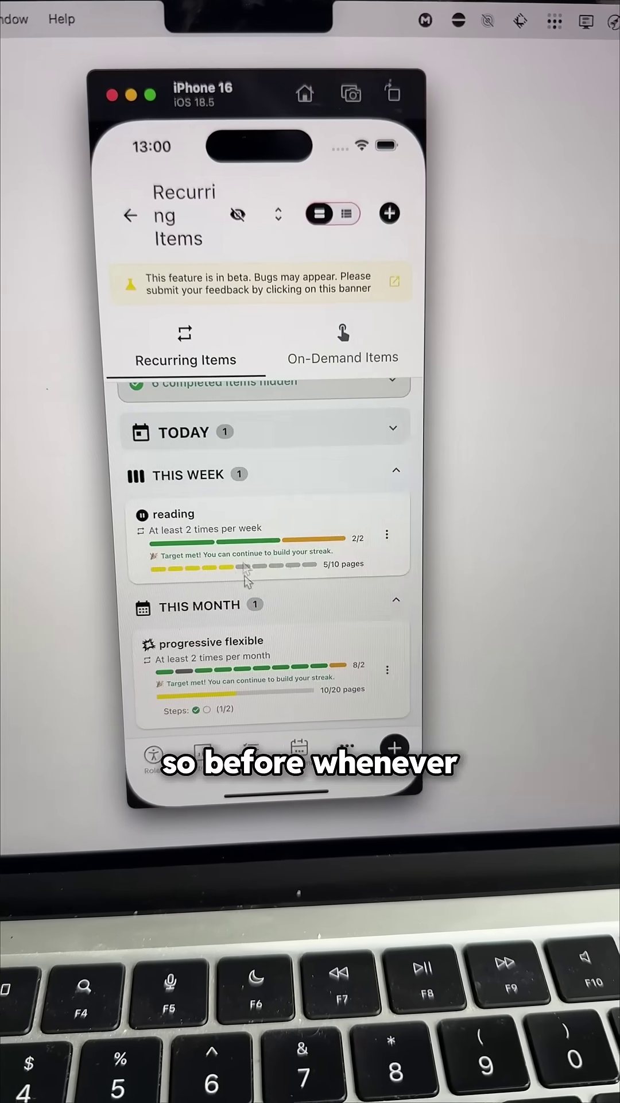
# Step: Collapse and expand THIS WEEK, THIS MONTH and TODAY so the workout and reading items show
pyautogui.click(396, 471)
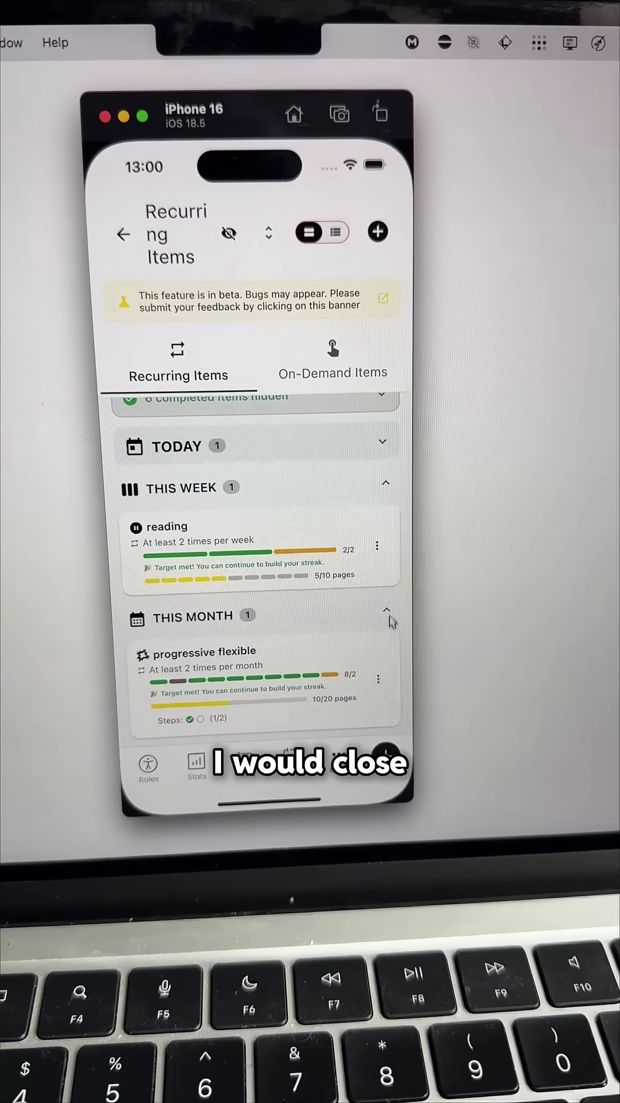
pyautogui.click(387, 614)
pyautogui.scroll(-2, 311, 551)
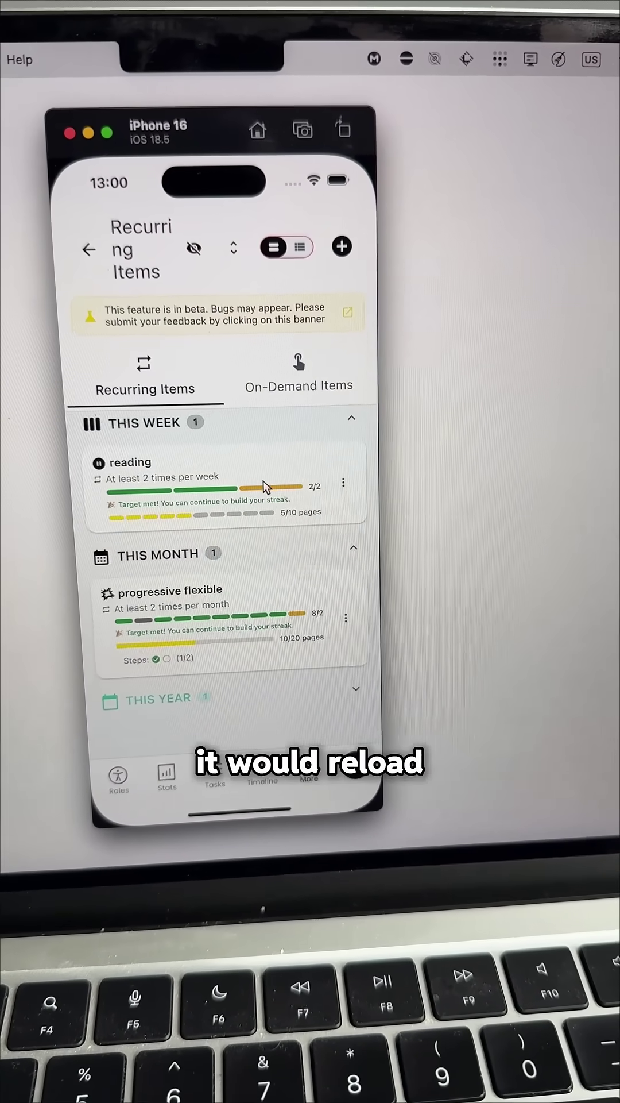
pyautogui.scroll(3, 266, 487)
pyautogui.click(347, 472)
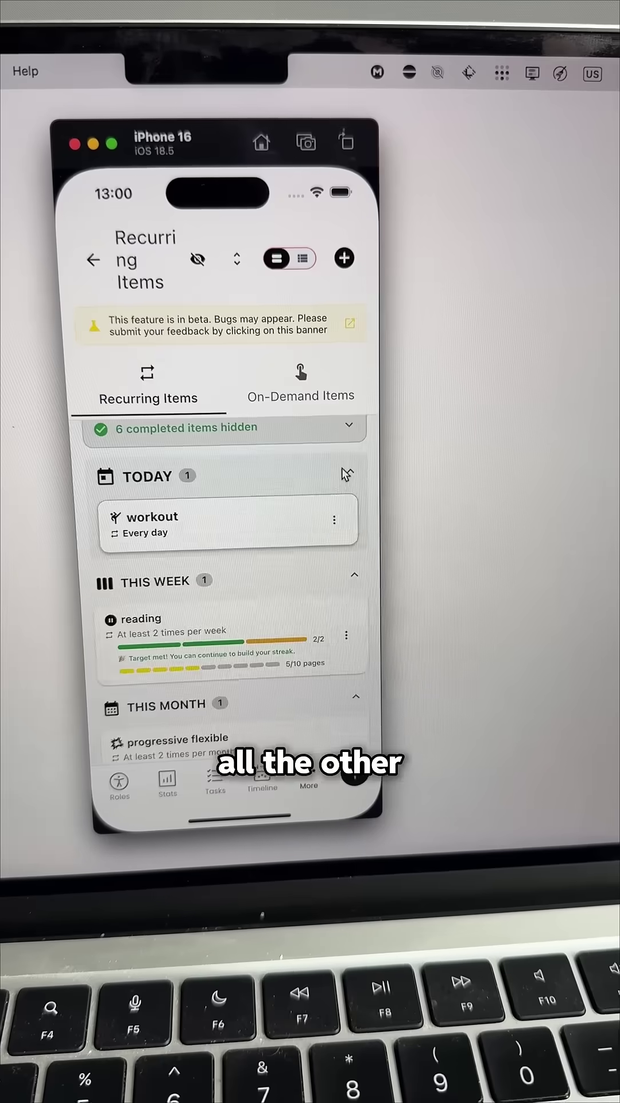
pyautogui.click(362, 429)
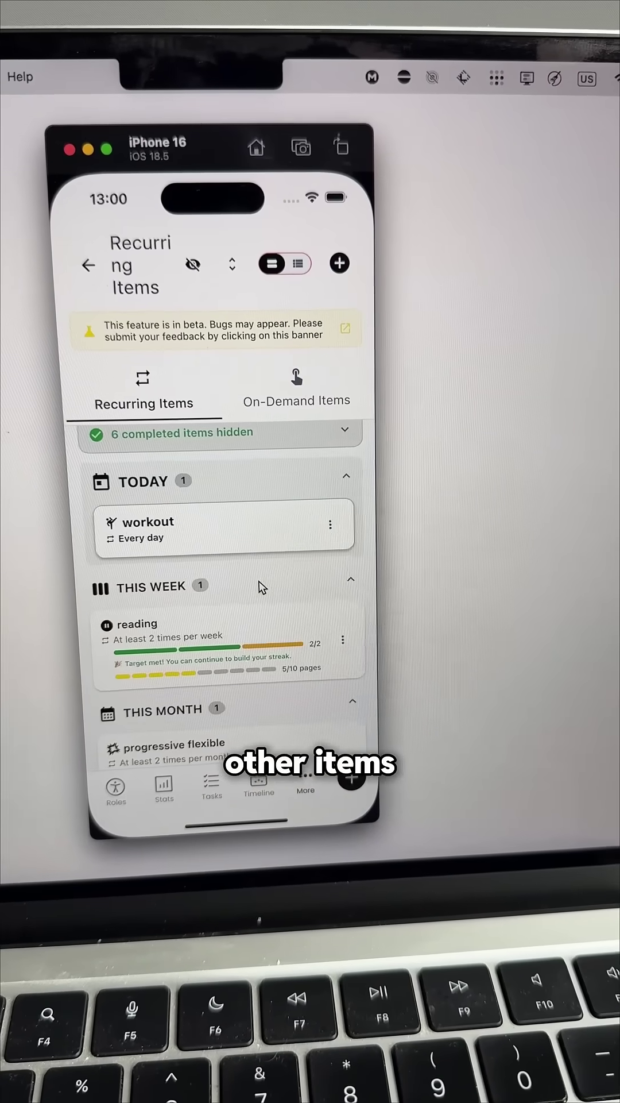
pyautogui.scroll(-2, 259, 534)
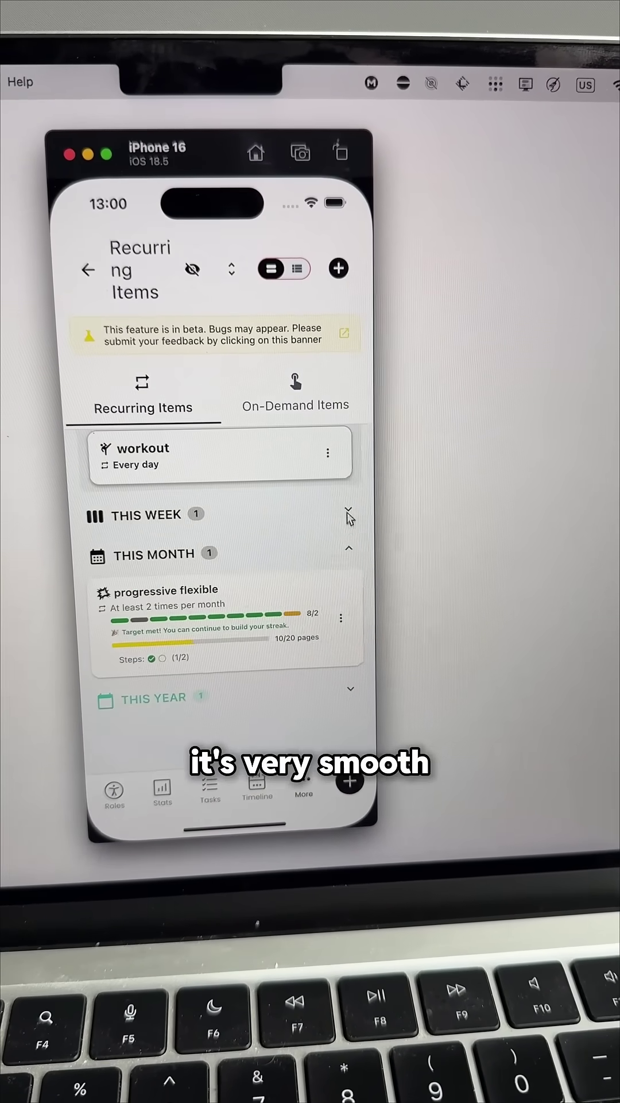
pyautogui.click(358, 517)
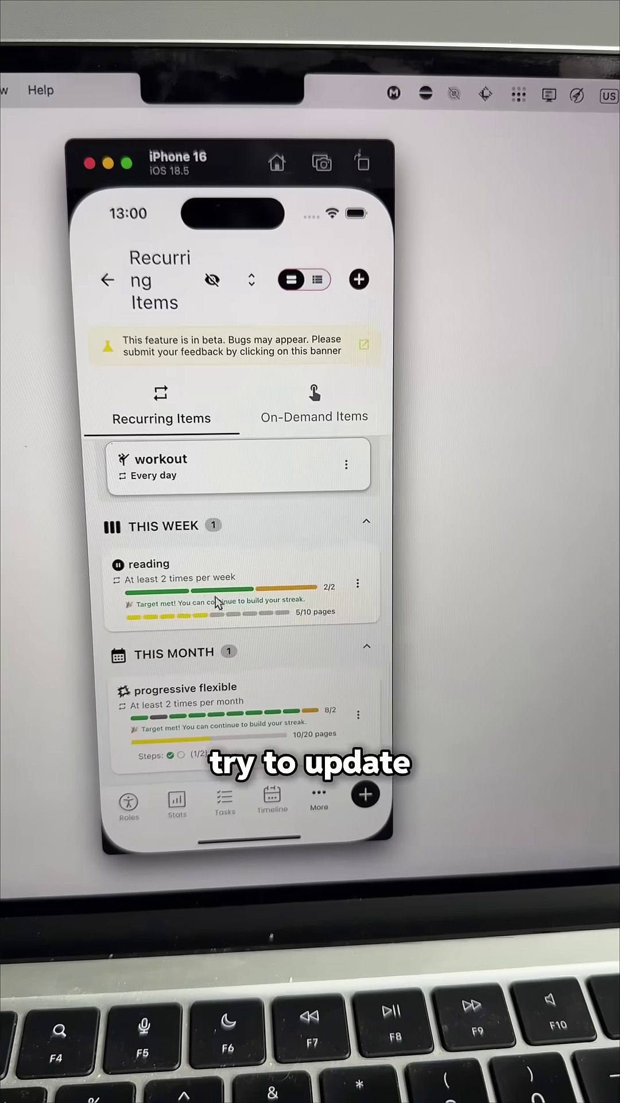
# Step: Update the weekly reading item's progress to 8 pages and reopen its progress dialog
pyautogui.moveTo(327, 585); pyautogui.dragTo(332, 470)
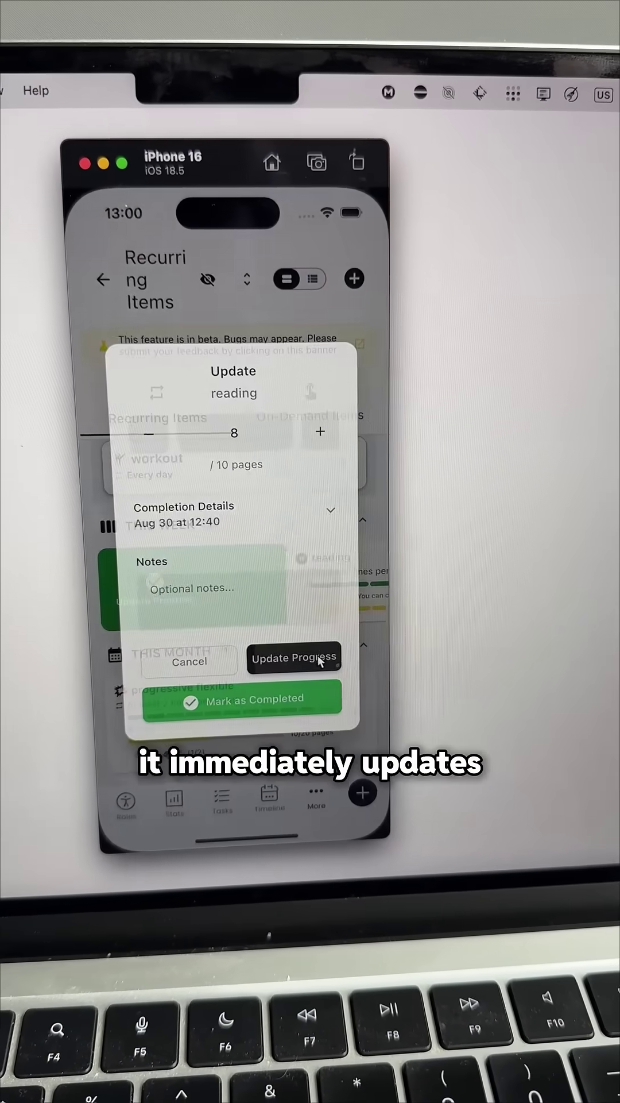
pyautogui.click(321, 656)
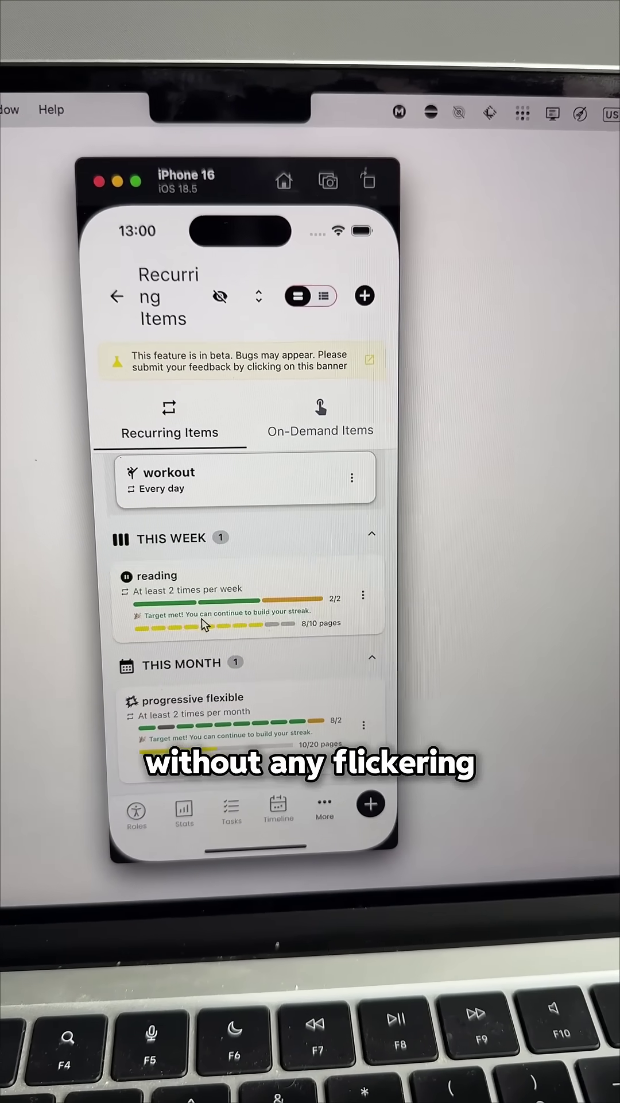
pyautogui.click(286, 619)
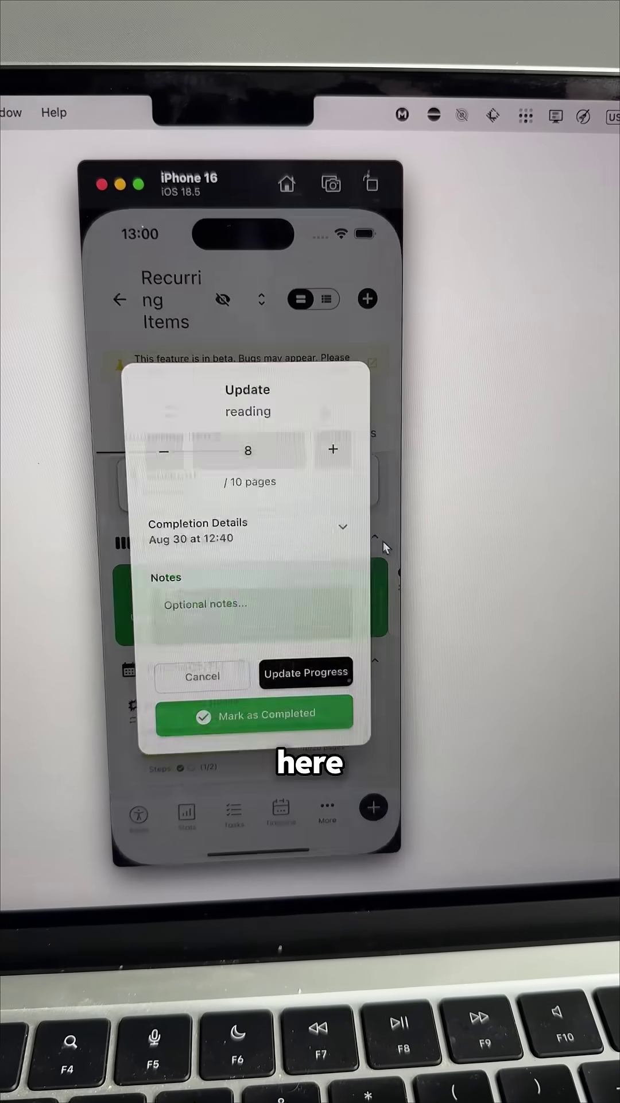
# Step: Raise reading to 13 of 10 pages, mark it completed and reveal completed recurring items
pyautogui.click(327, 457)
pyautogui.click(328, 457)
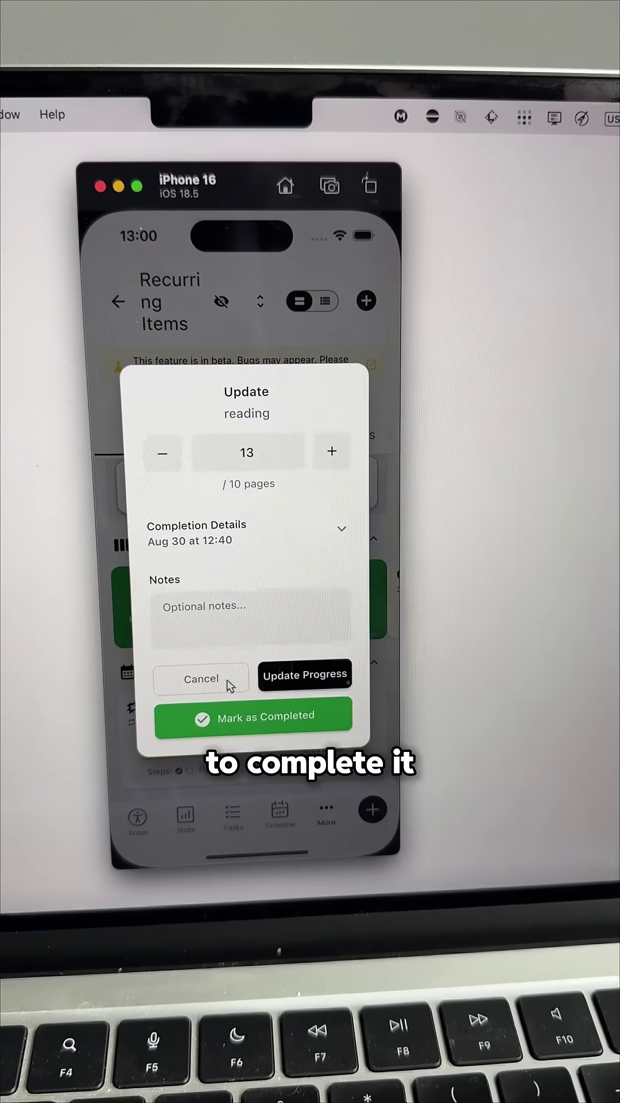
pyautogui.click(259, 716)
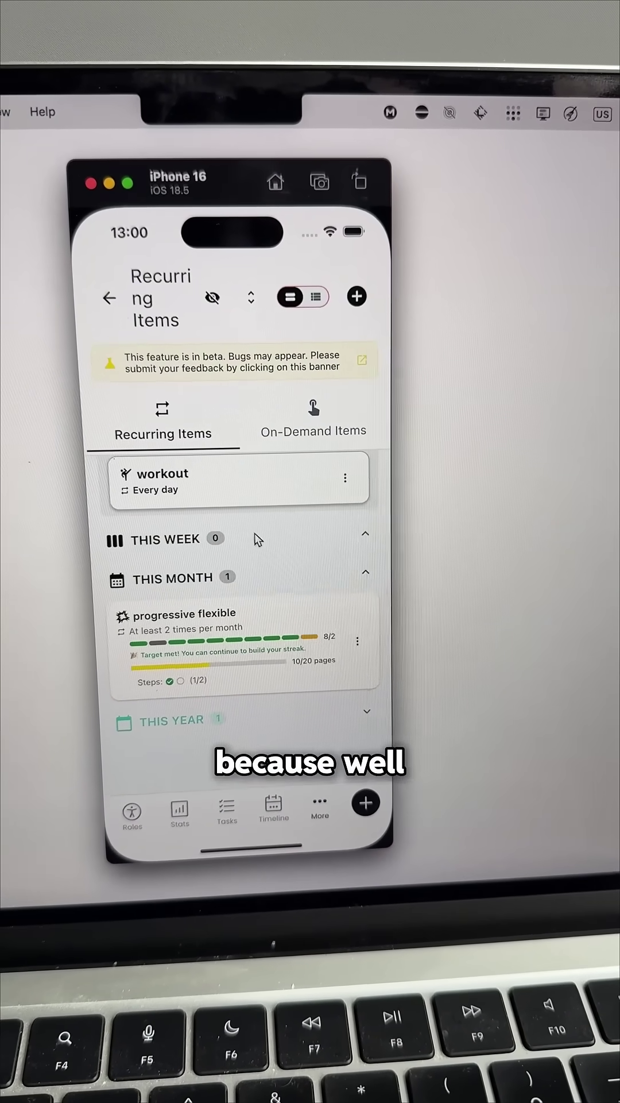
pyautogui.scroll(2, 273, 599)
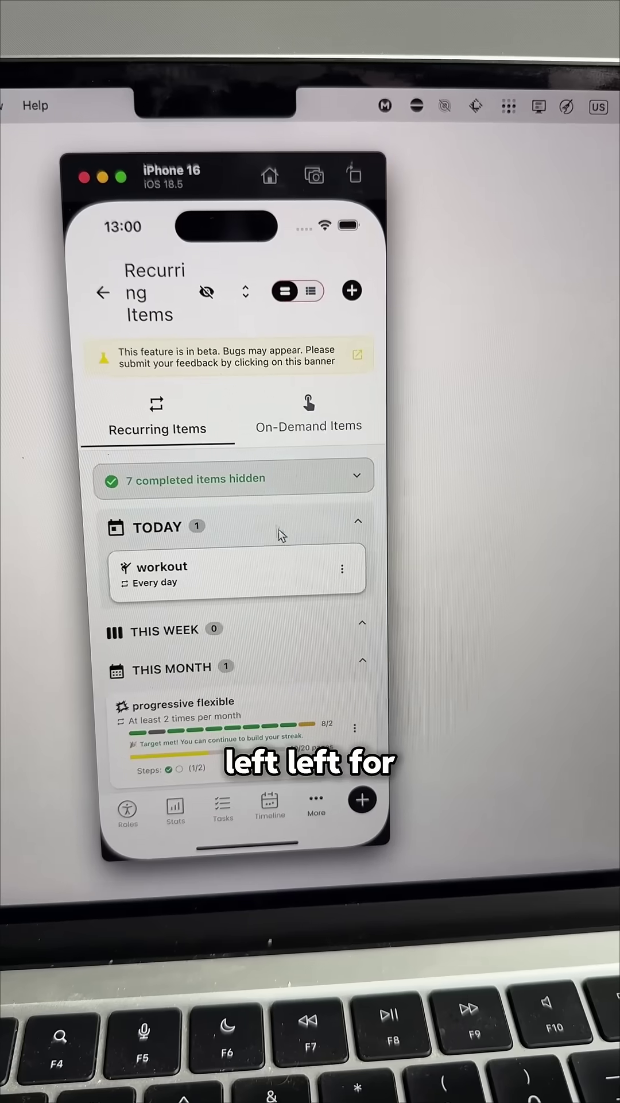
pyautogui.click(355, 496)
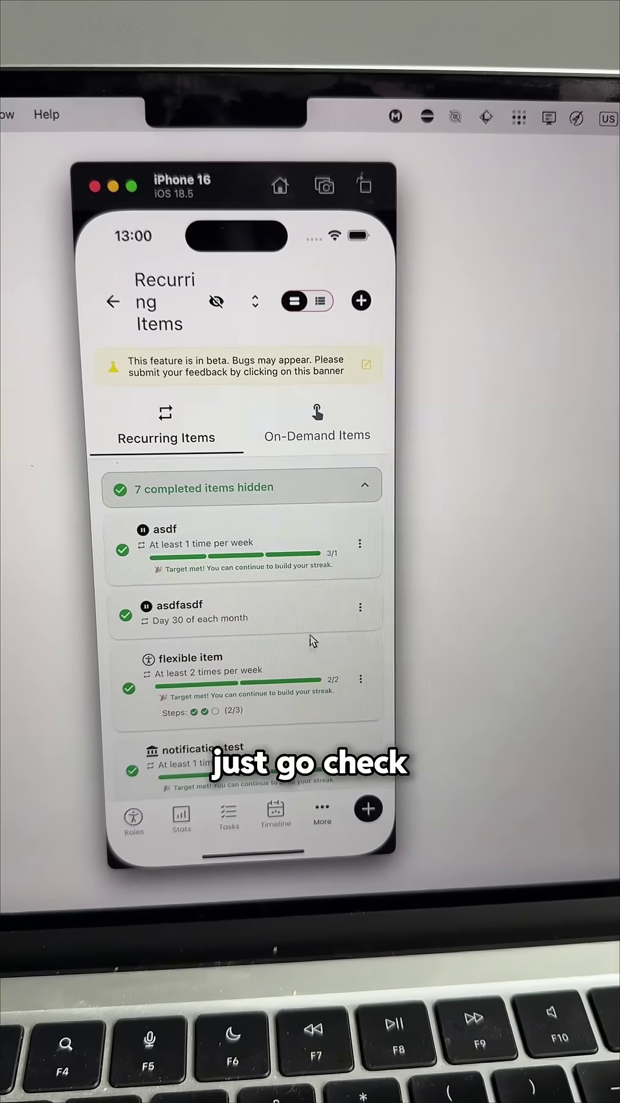
pyautogui.scroll(-3, 370, 516)
pyautogui.scroll(-2, 335, 645)
pyautogui.scroll(-2, 334, 644)
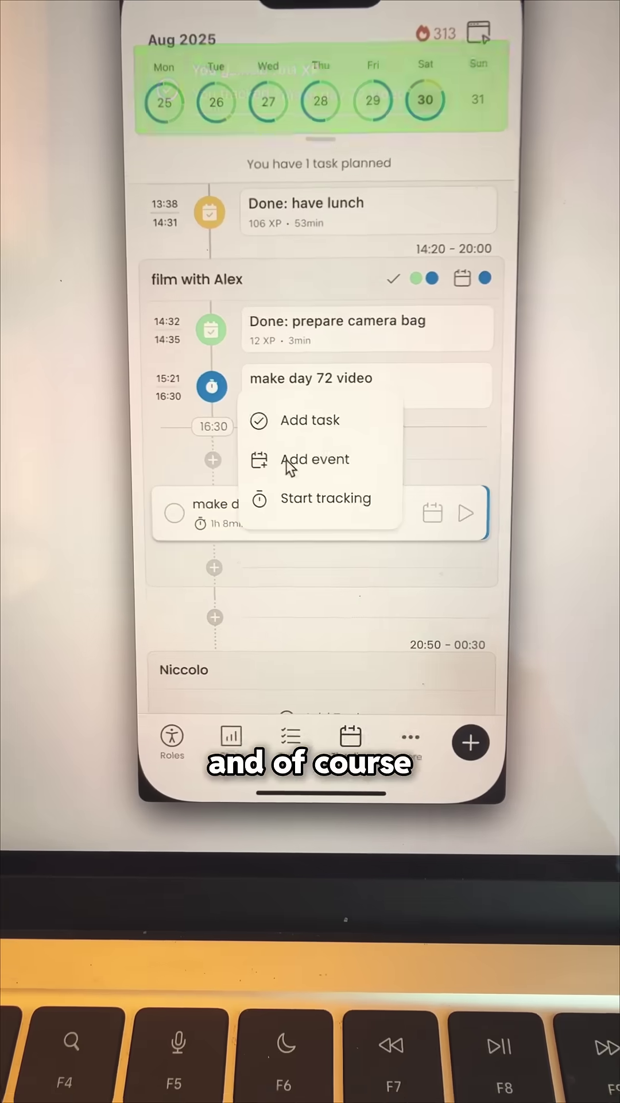
# Step: Start a Friend tracking session from the timeline's add menu after the day 72 video entry
pyautogui.click(297, 501)
pyautogui.click(288, 260)
pyautogui.click(267, 569)
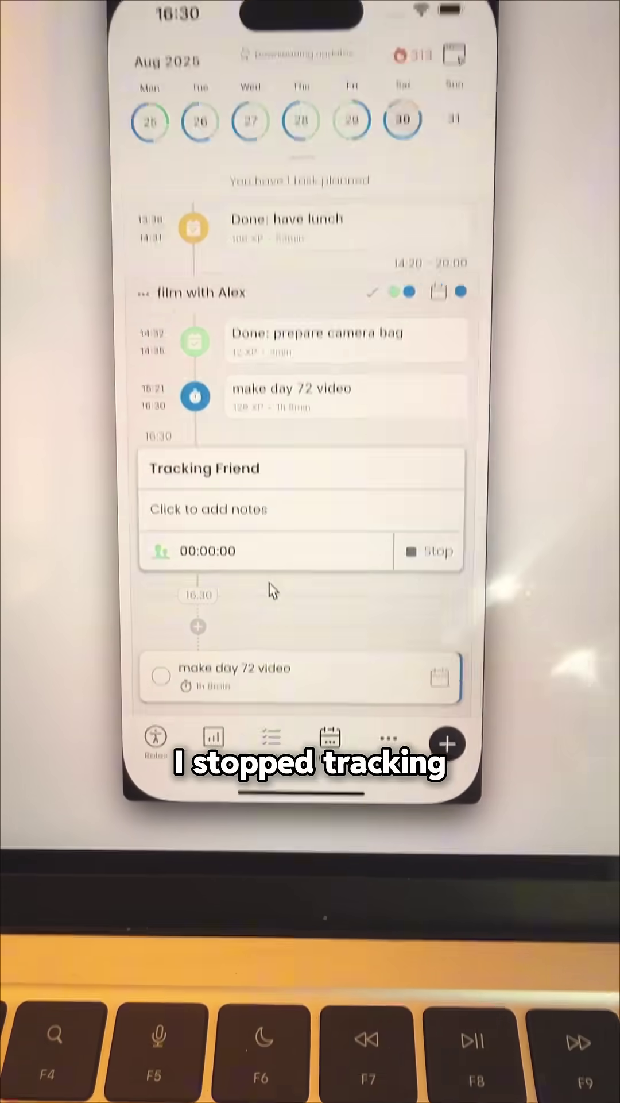